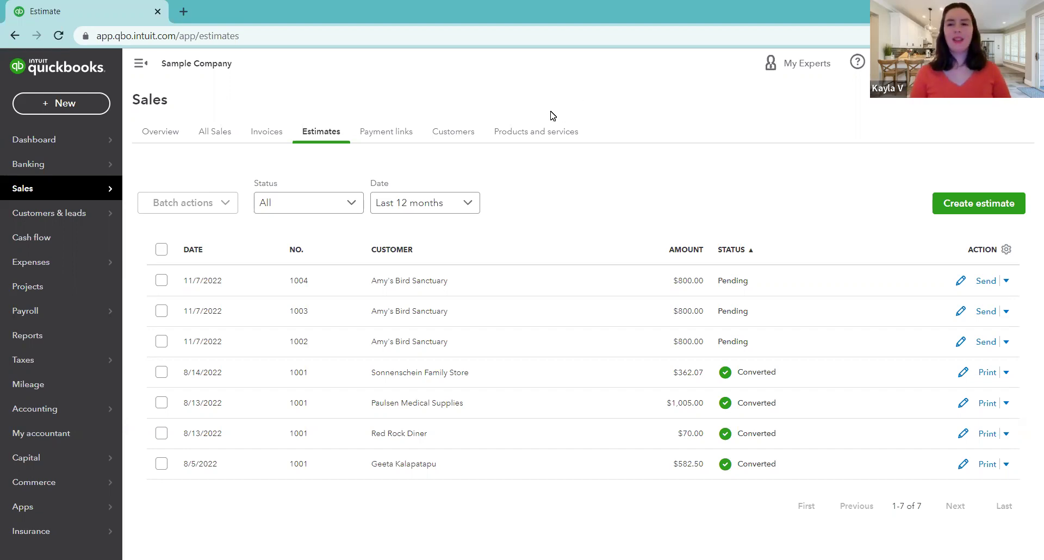
- Start a new estimate for the customer Amy's Bird Sanctuary
left_click(83, 106)
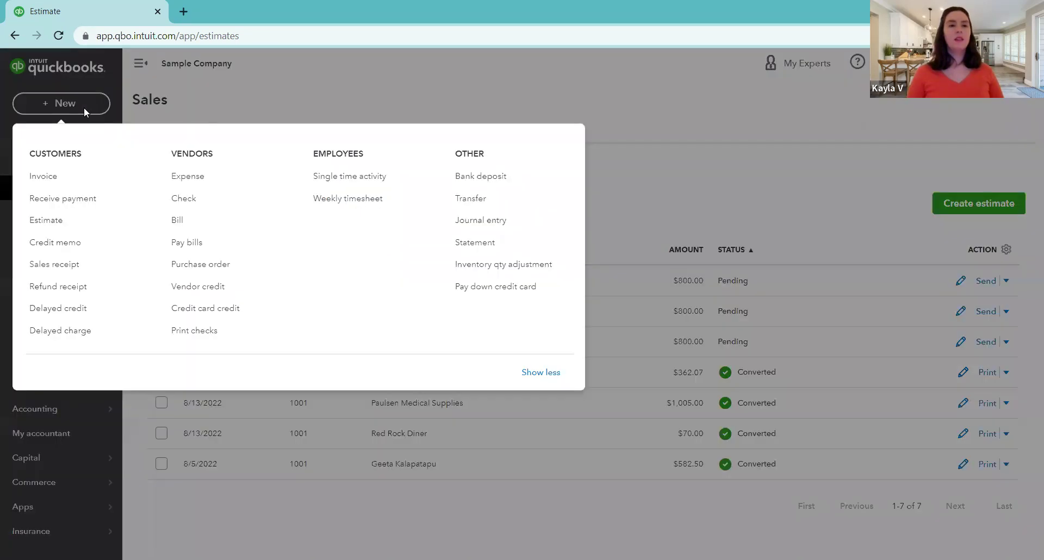
left_click(73, 221)
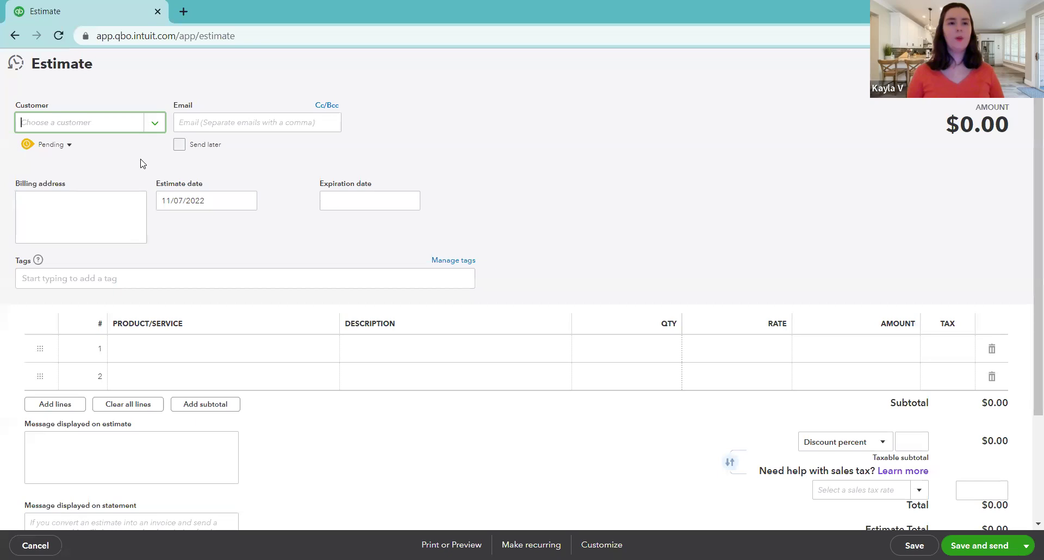
left_click(155, 124)
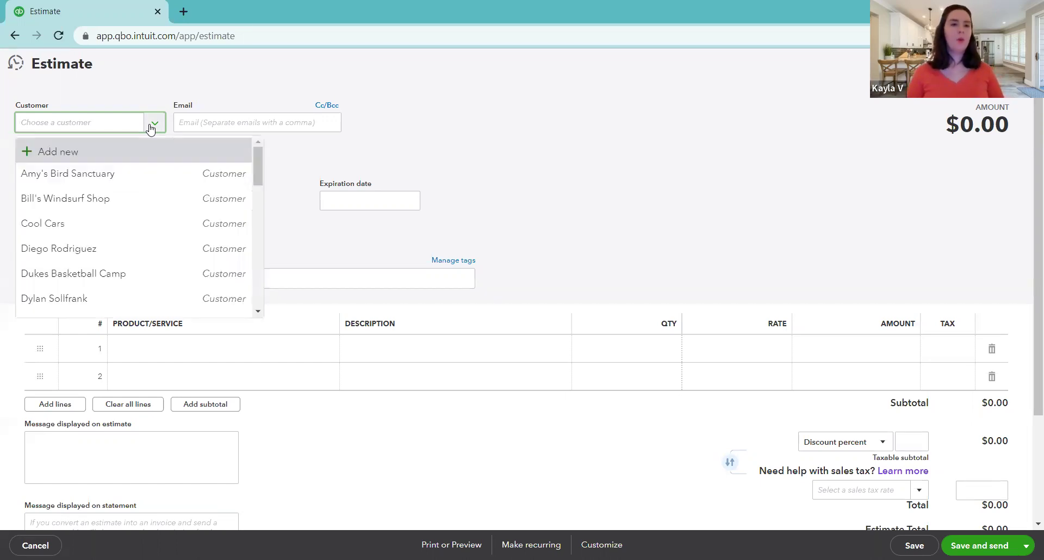
left_click(160, 175)
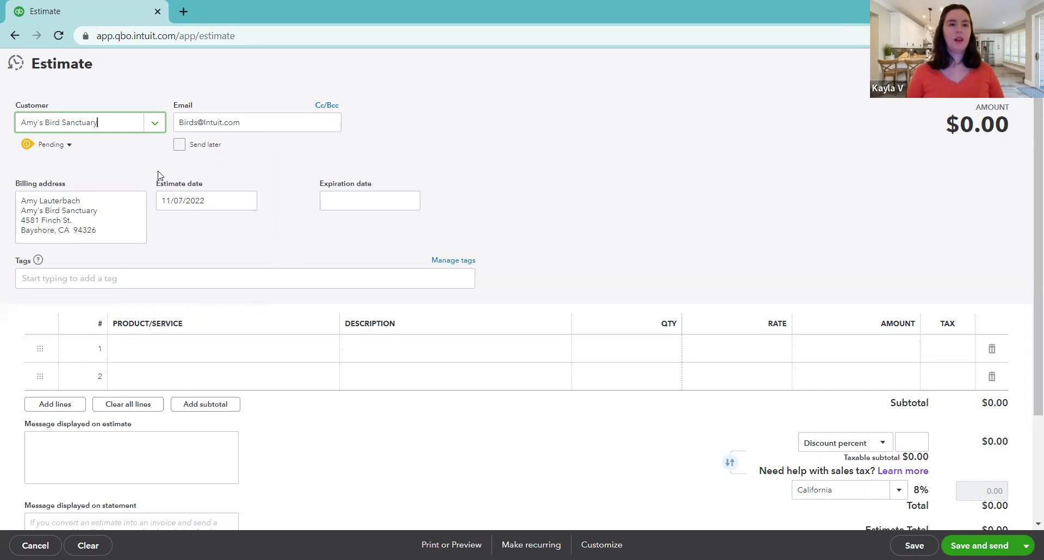
- Add the Design service on the estimate's first line and set its amount to 800
left_click(254, 359)
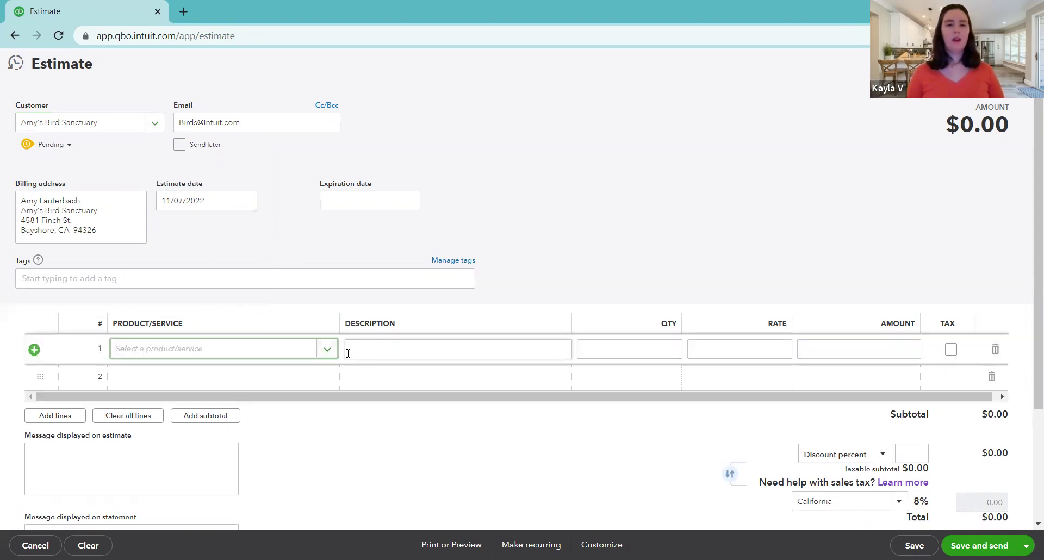
left_click(327, 351)
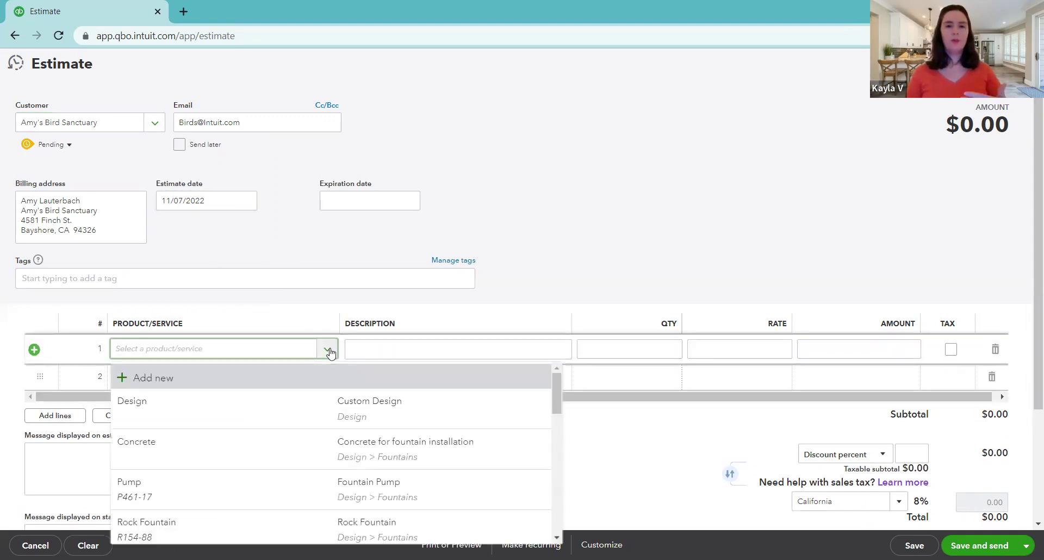
left_click(314, 412)
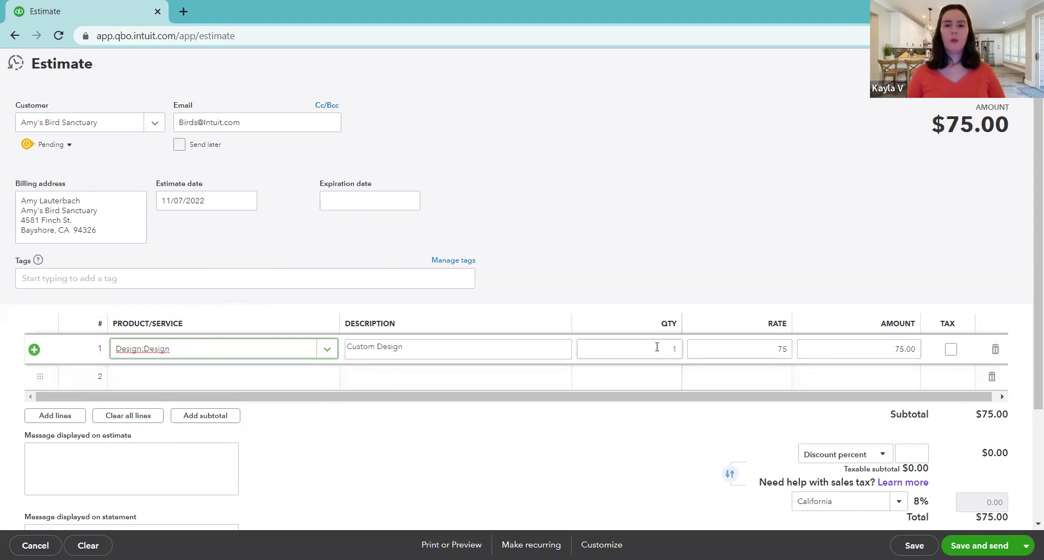
left_click(840, 346)
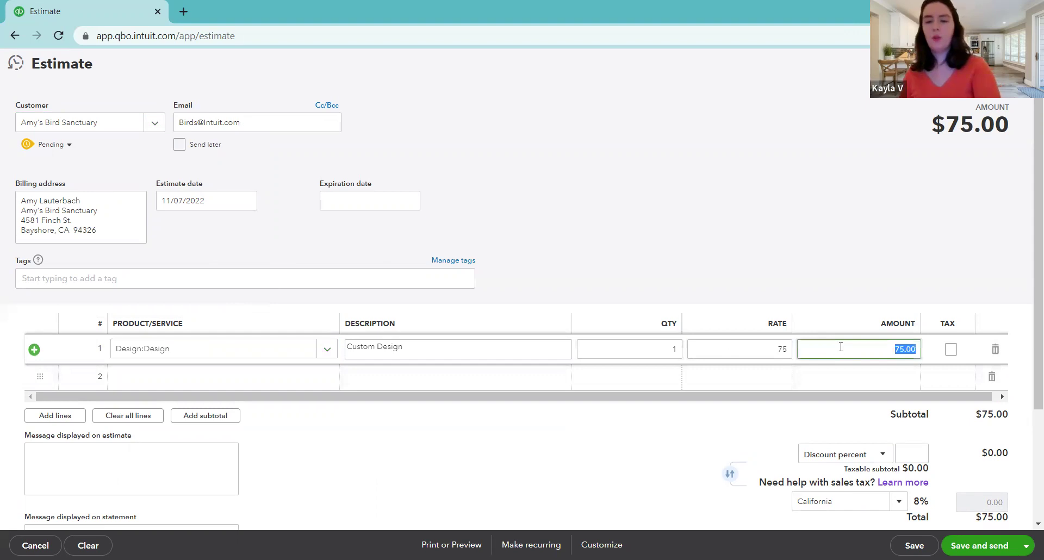
type("800")
left_click(772, 222)
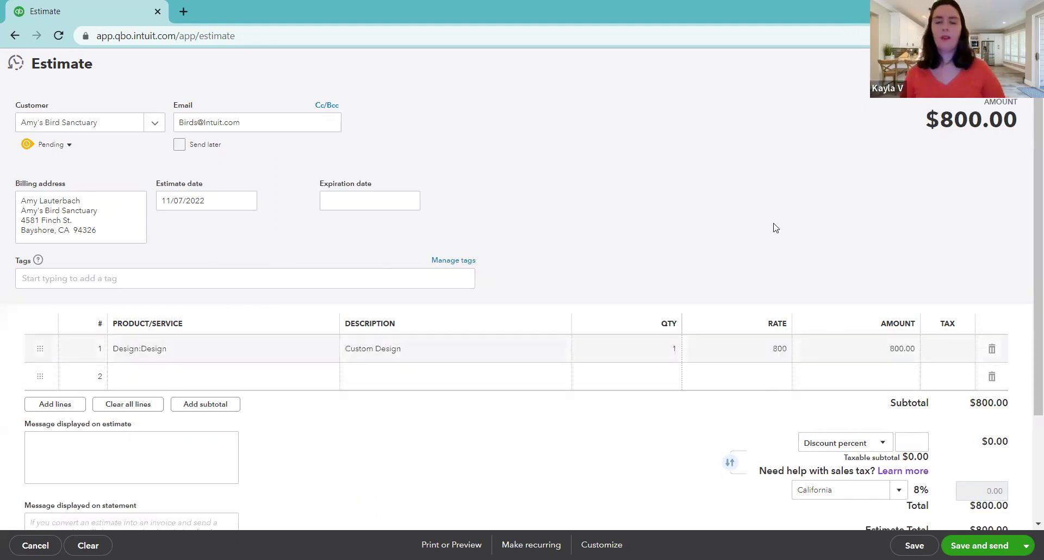
- Toggle the tax option on the Custom Design line and leave the new estimate without saving
left_click(951, 350)
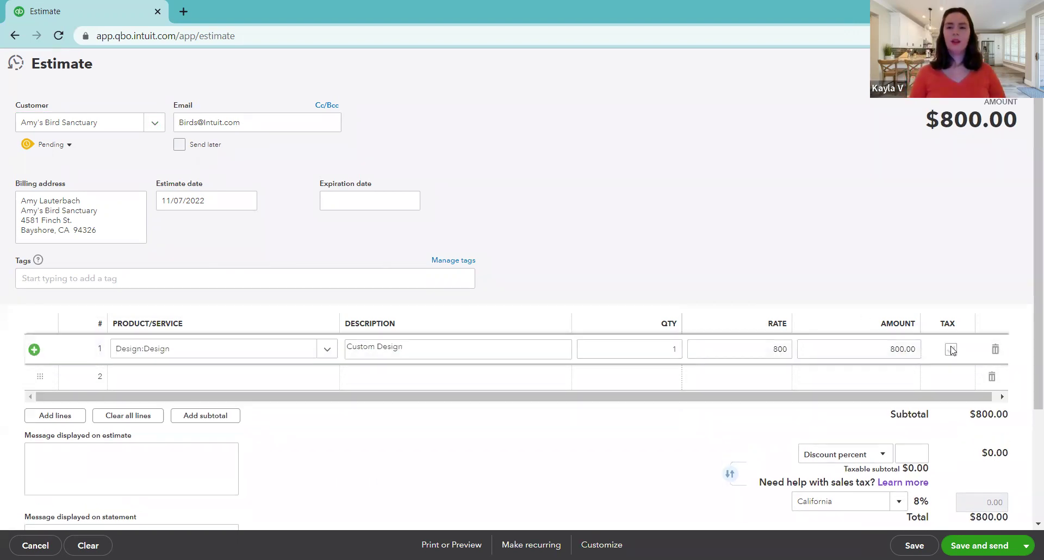
left_click(950, 351)
left_click(951, 351)
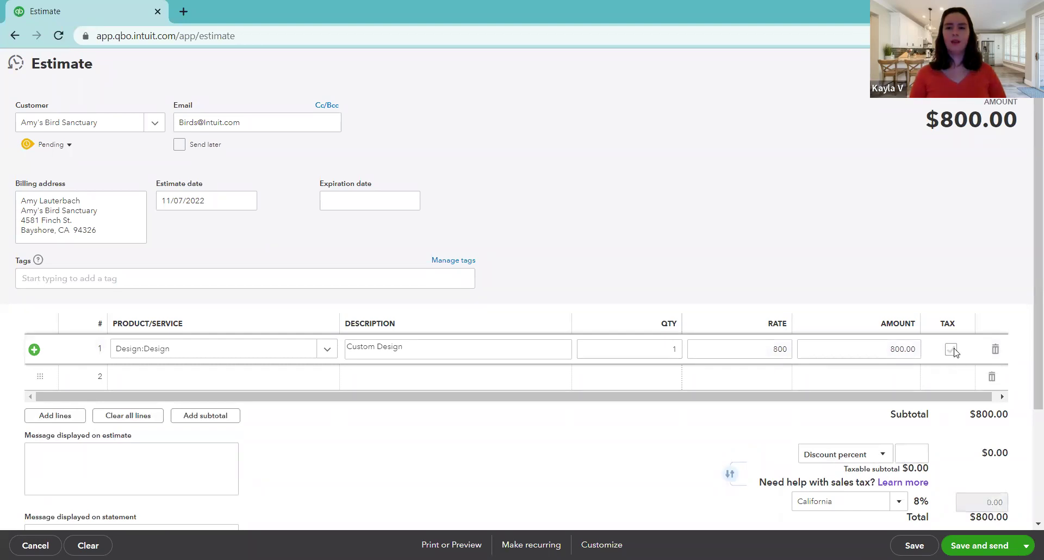
left_click(821, 246)
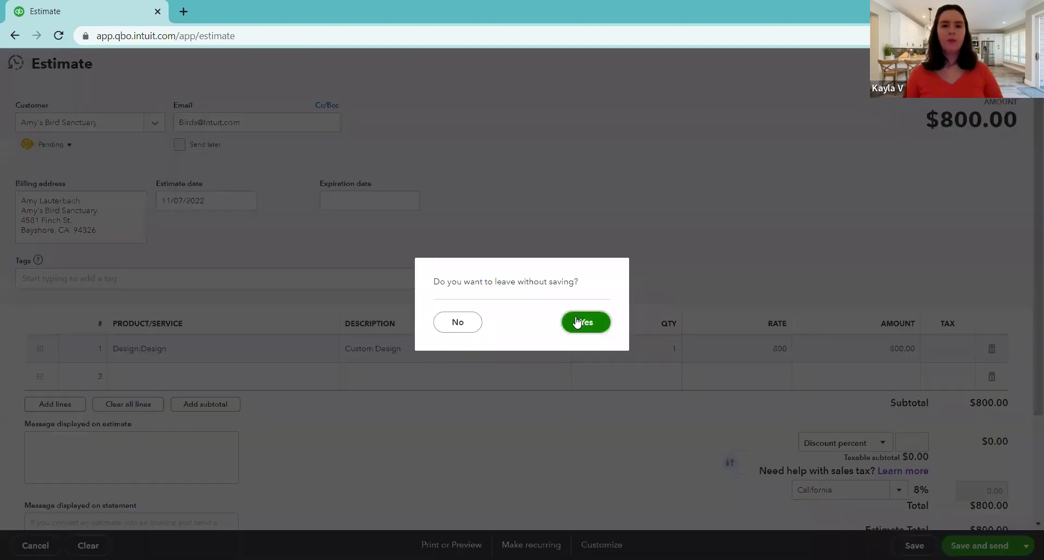
left_click(576, 321)
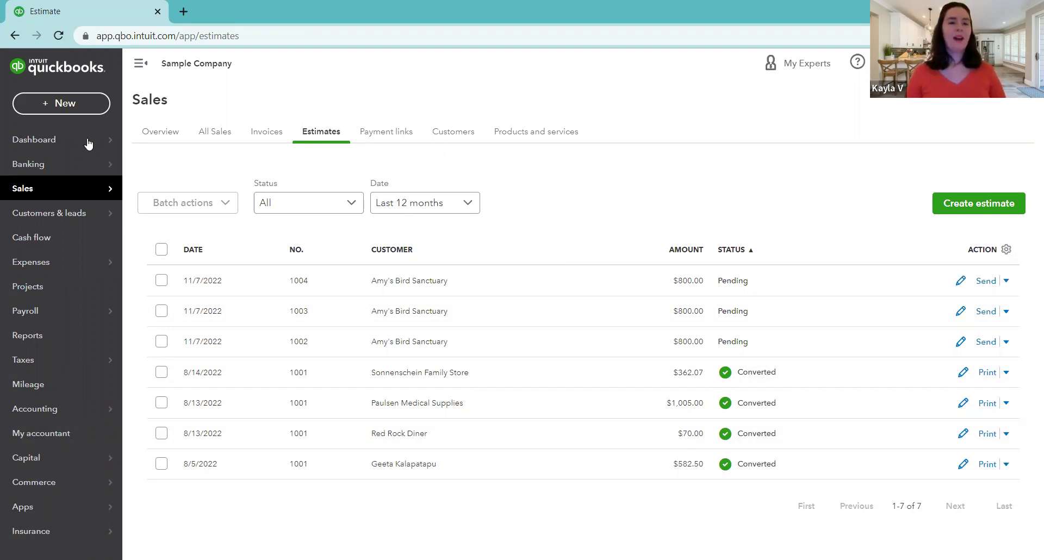
- Open pending estimate 1004 for Amy's Bird Sanctuary, create an invoice from it and collapse the list of other transactions to add
mouse_move(55, 188)
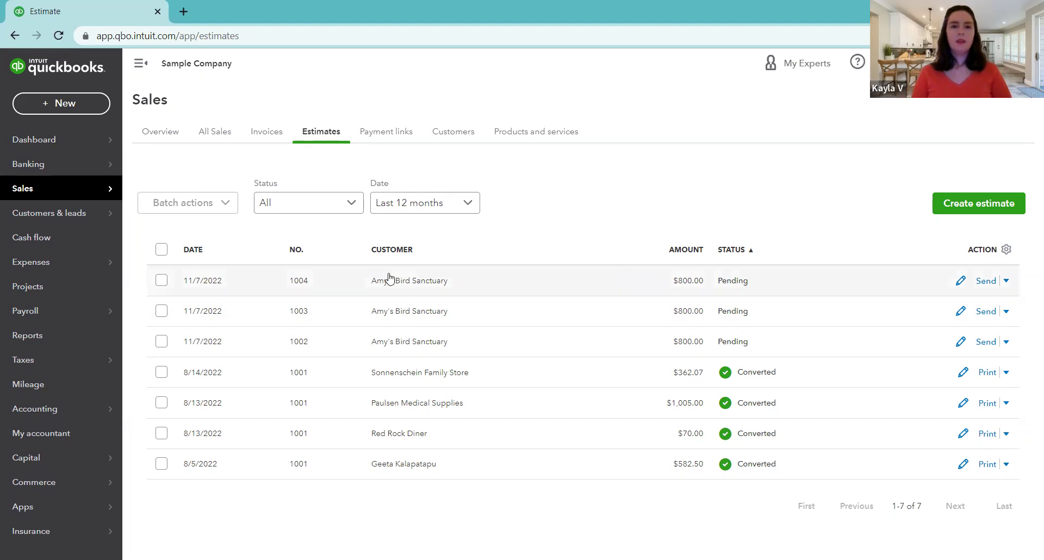
left_click(960, 280)
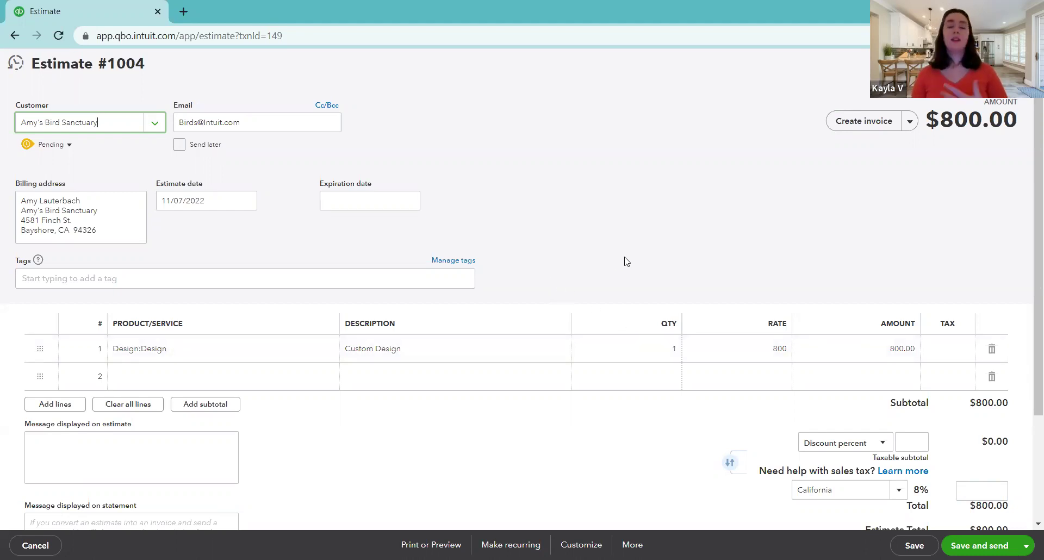
left_click(866, 125)
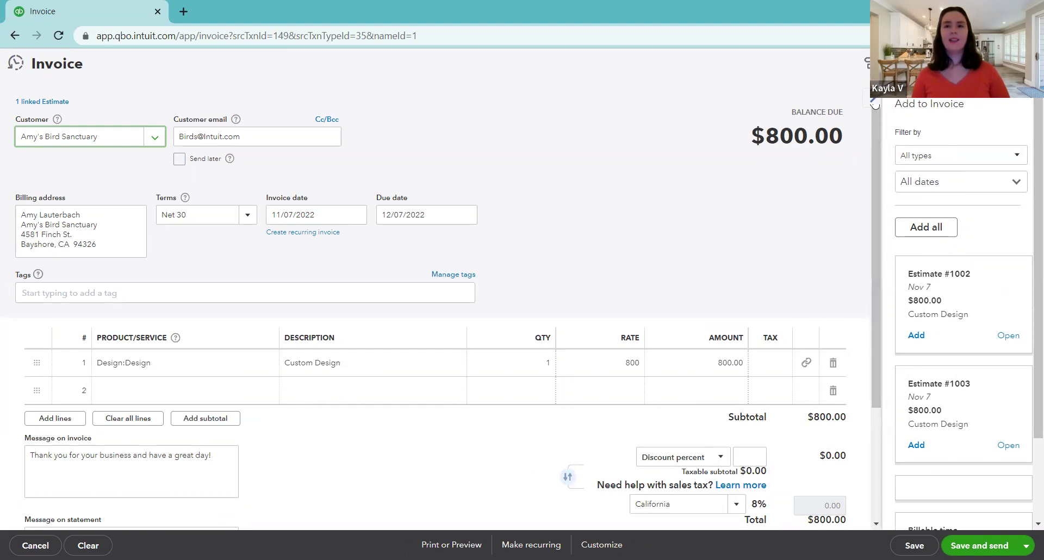
left_click(875, 122)
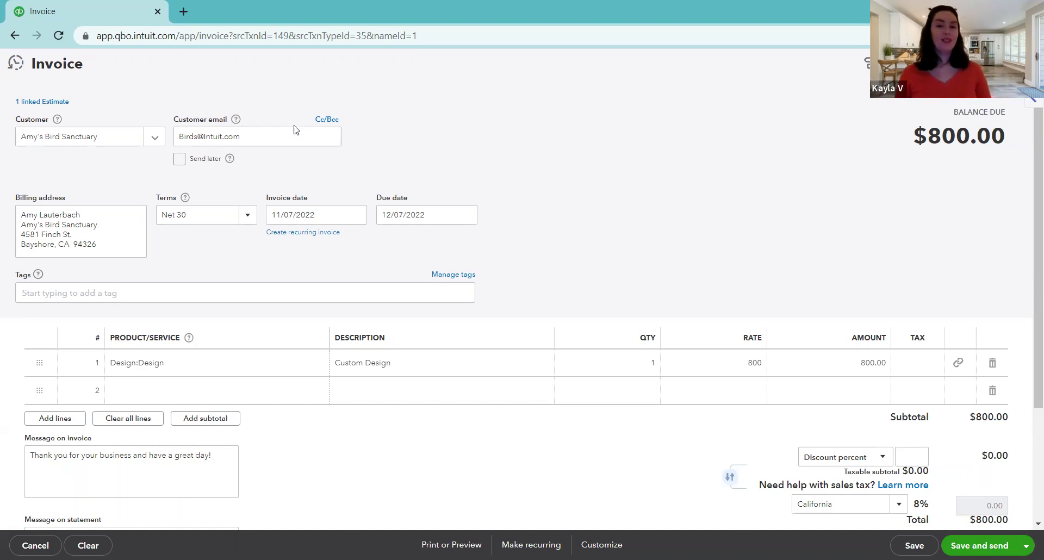
- Check the estimate linked to the invoice, and save and close the invoice
left_click(44, 103)
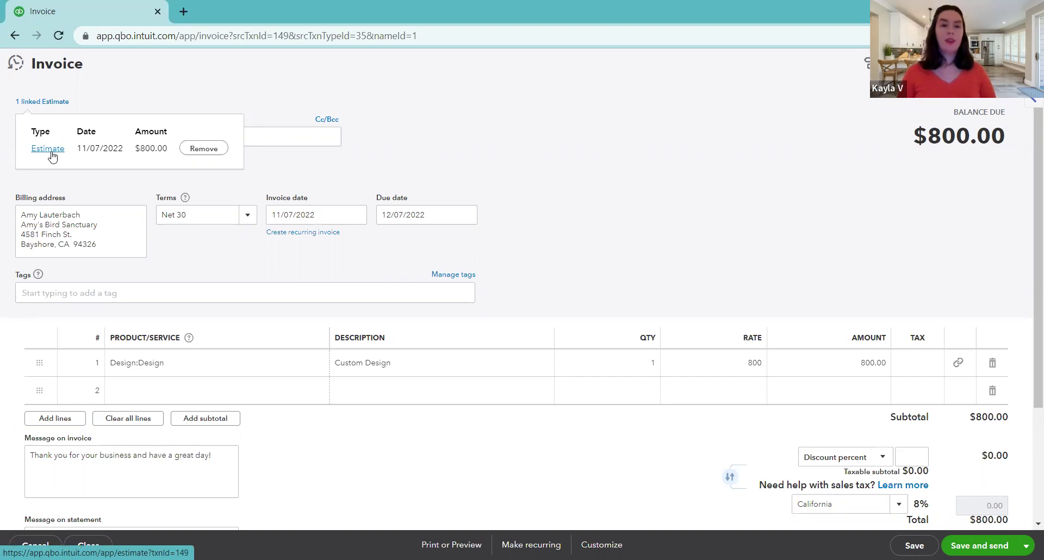
left_click(211, 90)
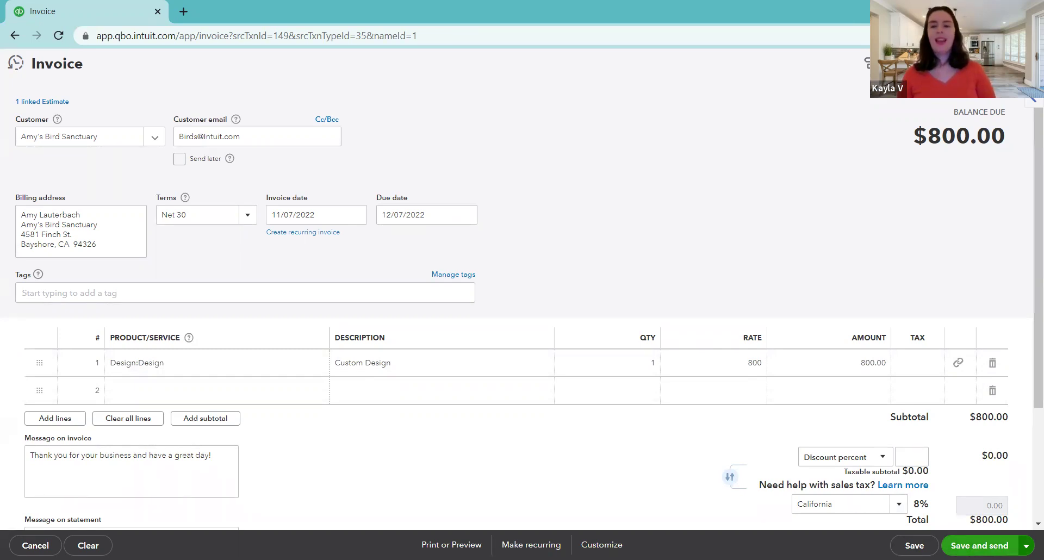
left_click(1026, 545)
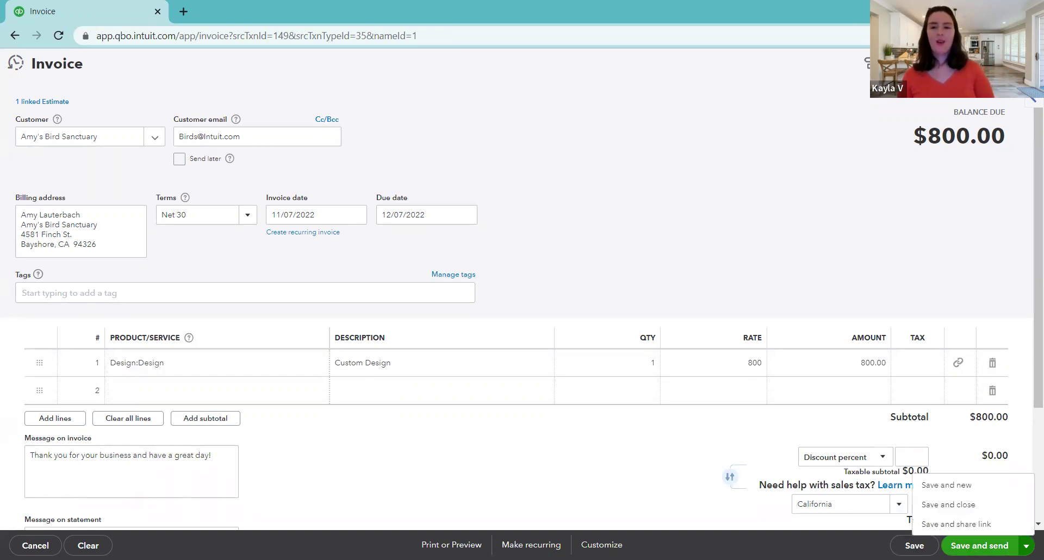
left_click(959, 506)
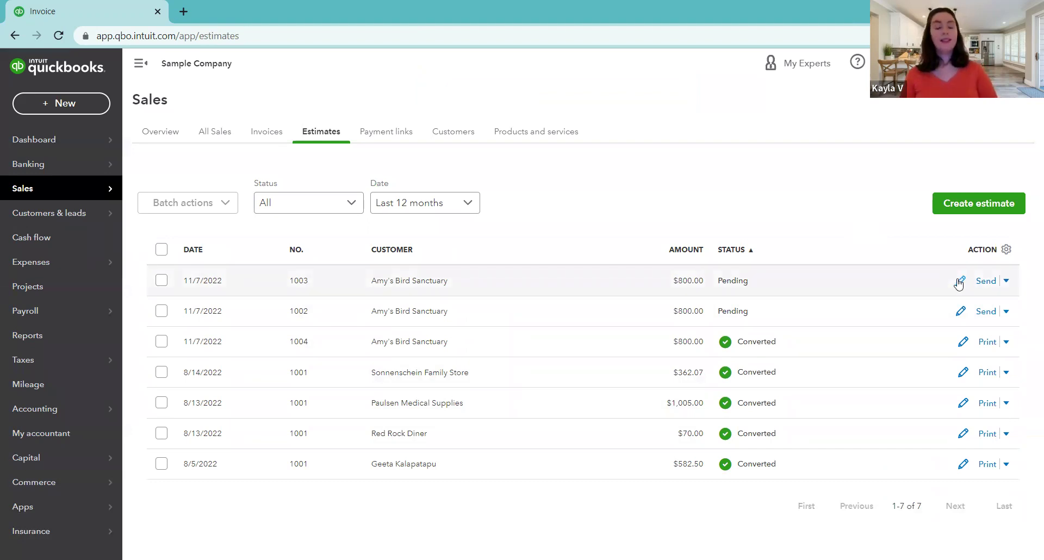
- Create an invoice from pending estimate 1003 for Amy's Bird Sanctuary and check its linked estimate
left_click(958, 281)
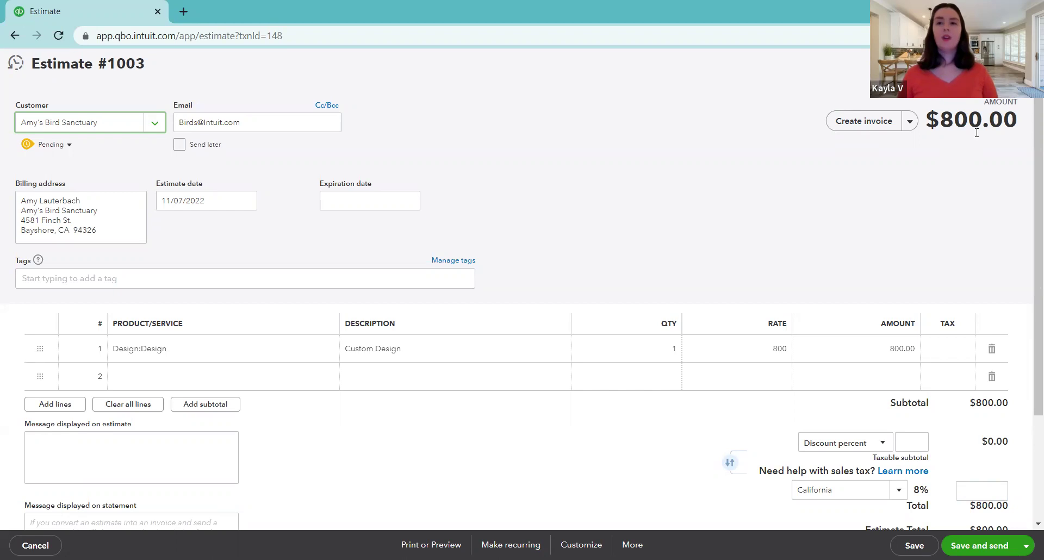
left_click_drag(932, 121, 1014, 124)
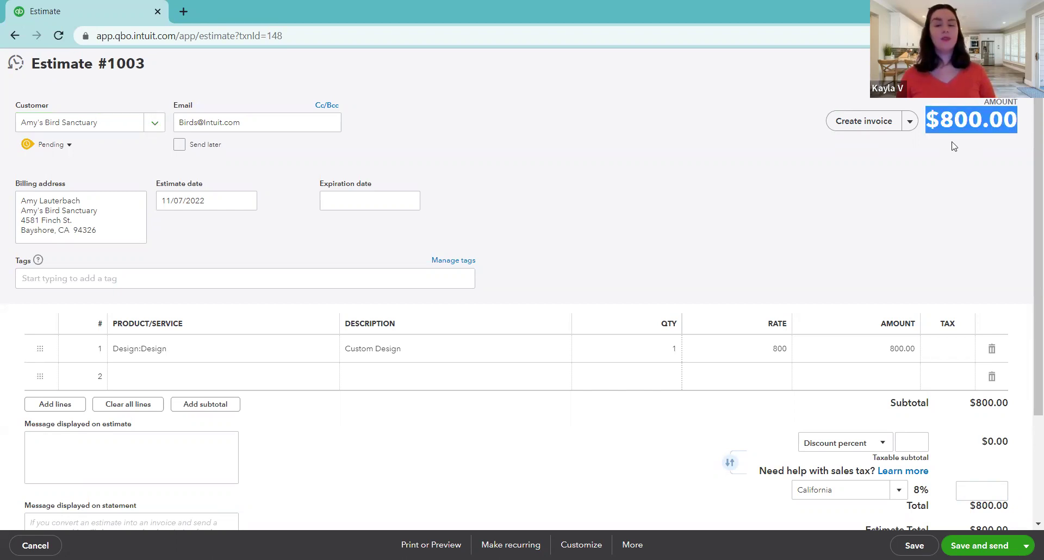
left_click(921, 152)
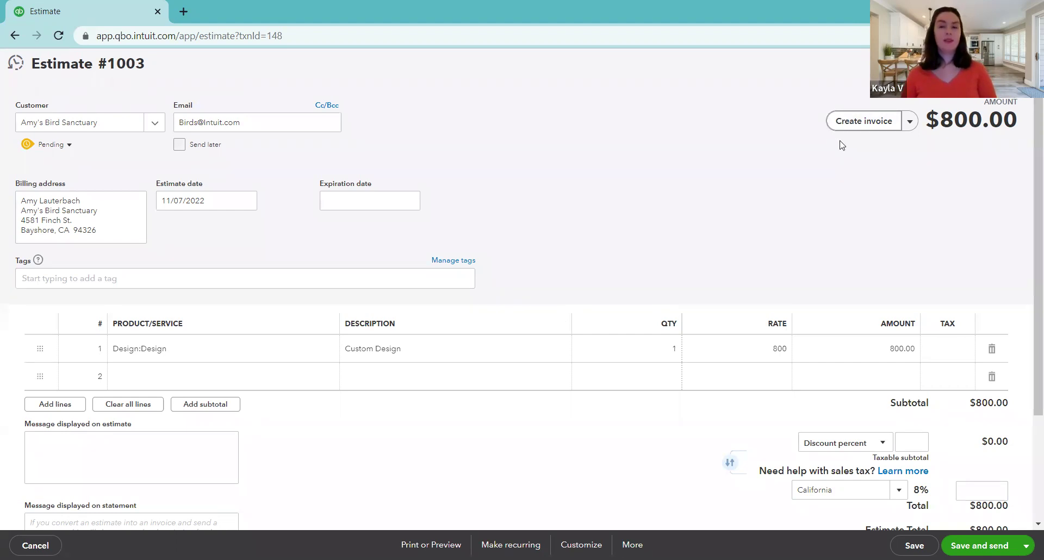
left_click(862, 123)
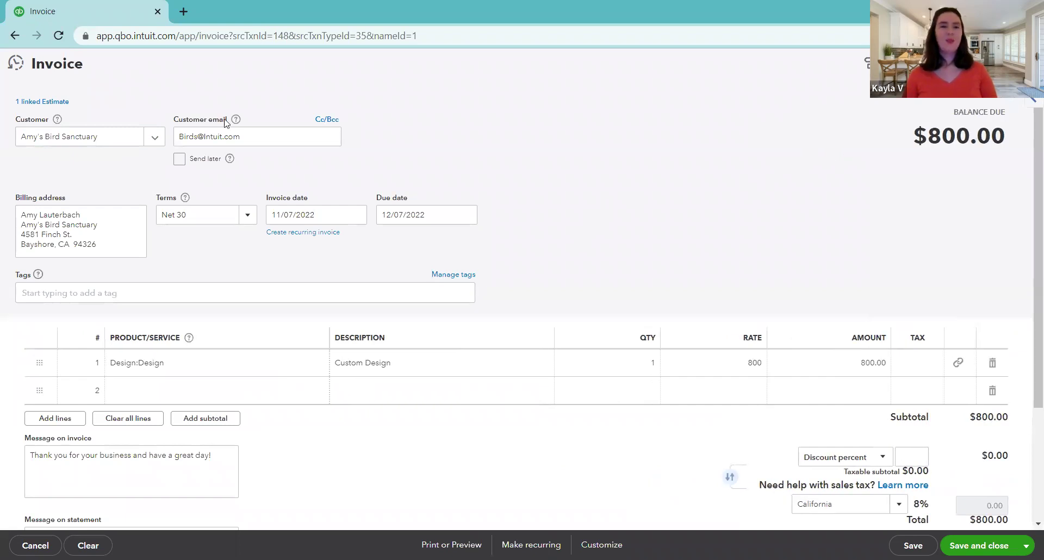
left_click(59, 102)
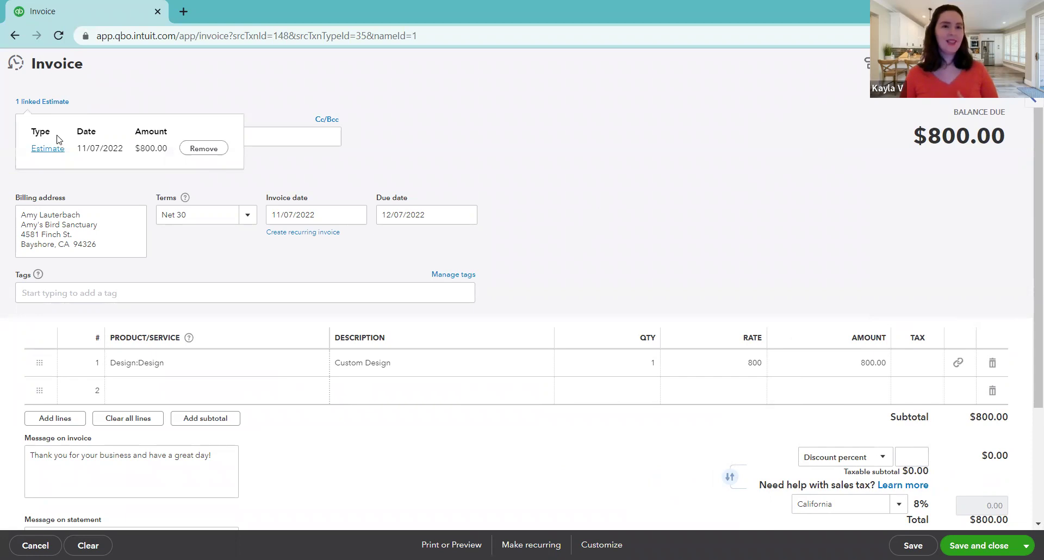
left_click(156, 102)
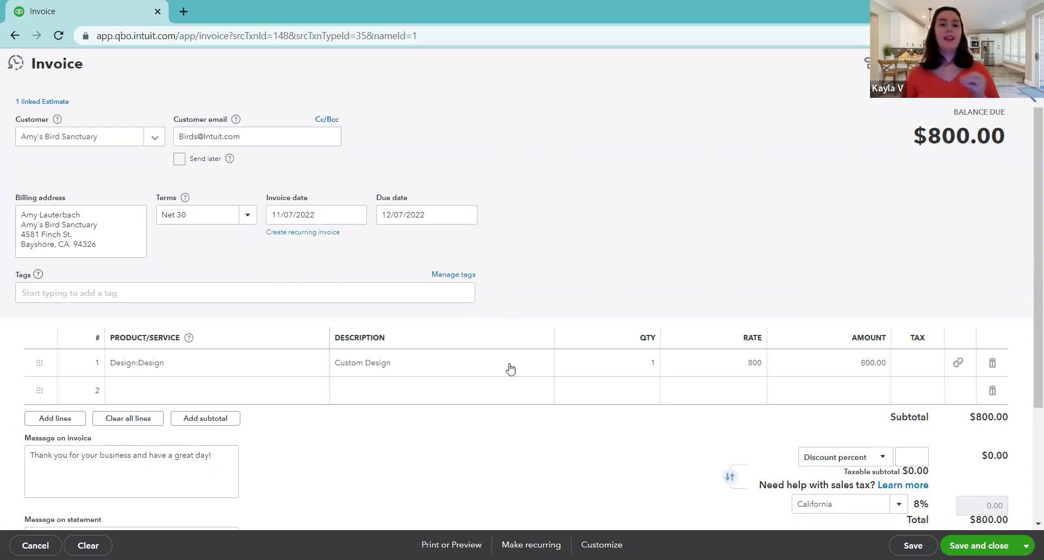
- Add the Design service on the invoice's second line and set its amount to 200
left_click(531, 391)
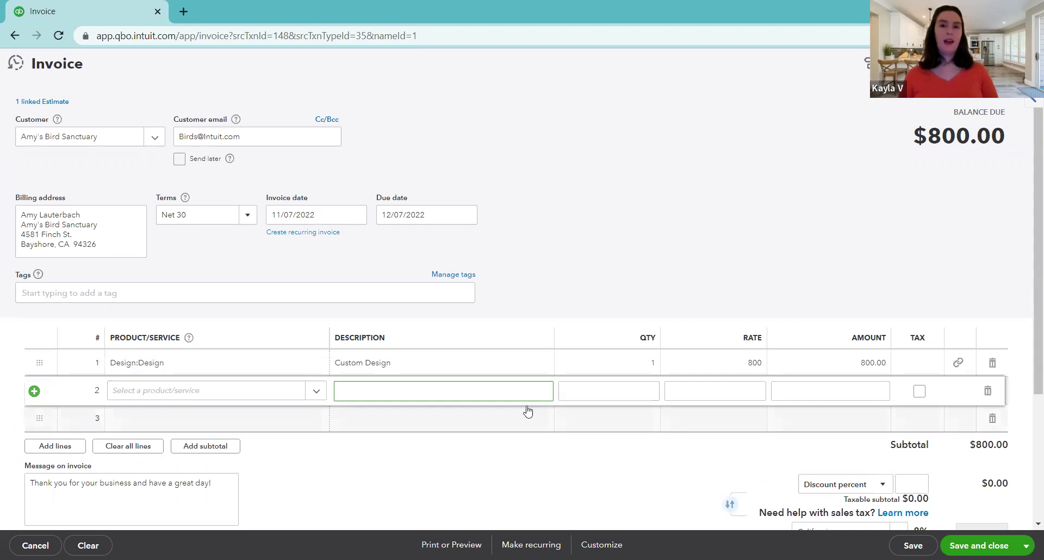
left_click(317, 391)
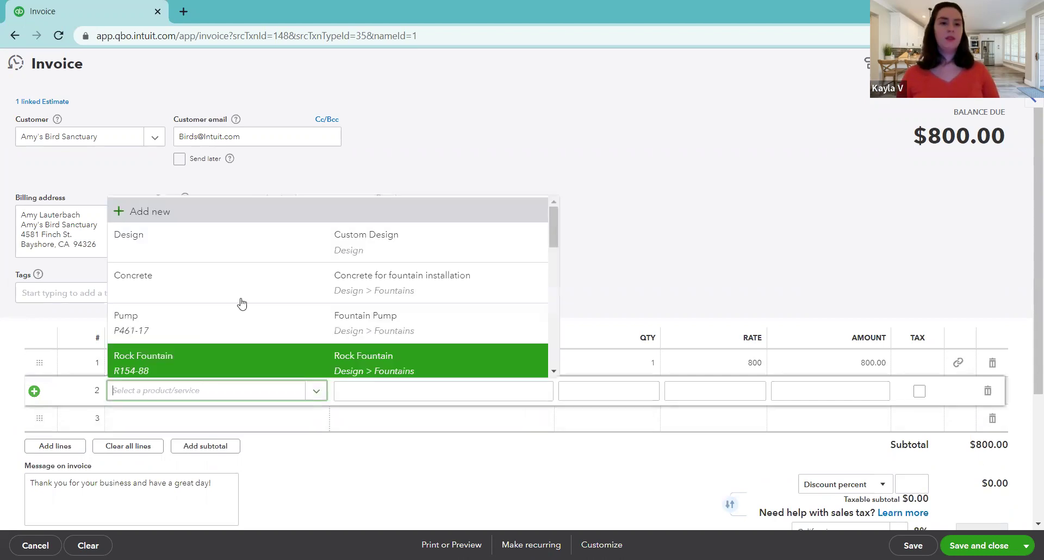
left_click(228, 250)
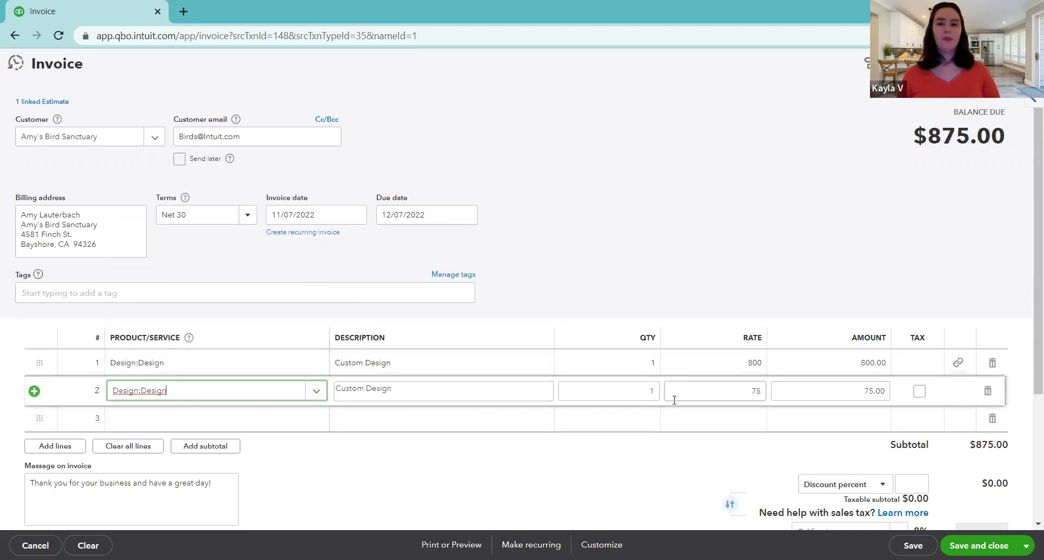
left_click(811, 392)
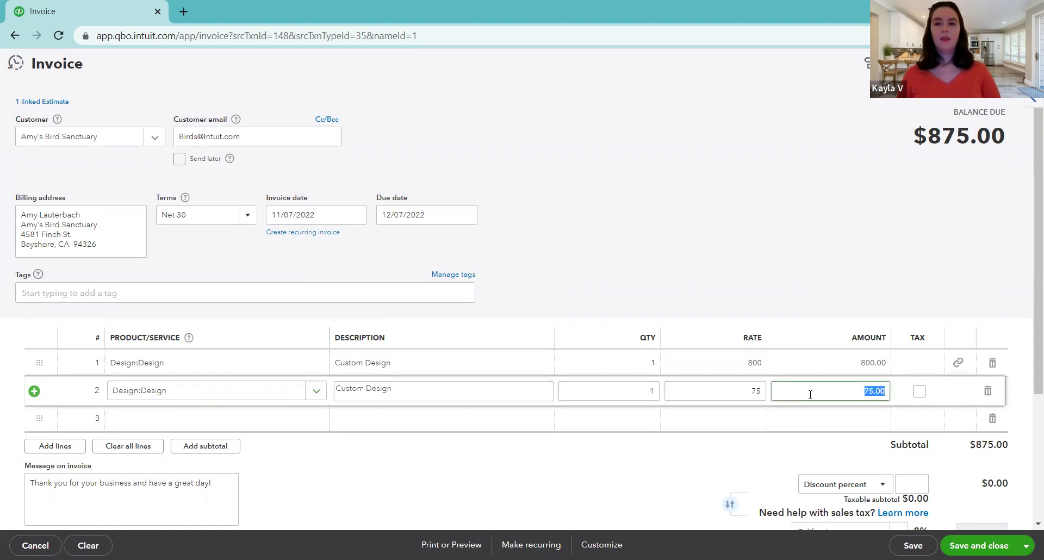
type("200")
key("Return")
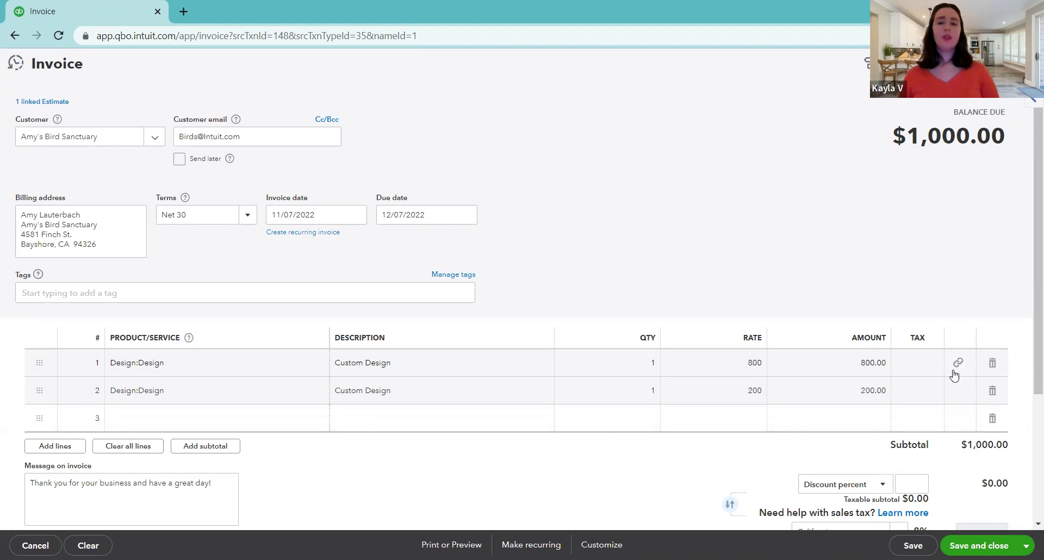
- Extend the second line's description to "Custom Design - additional fee for extra meetings" and save the invoice
left_click(420, 391)
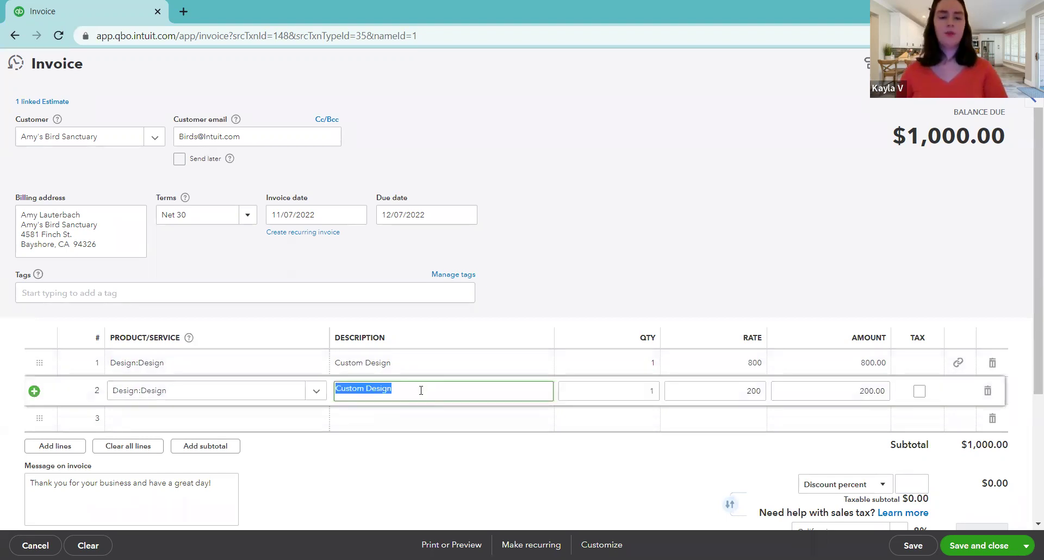
left_click(424, 391)
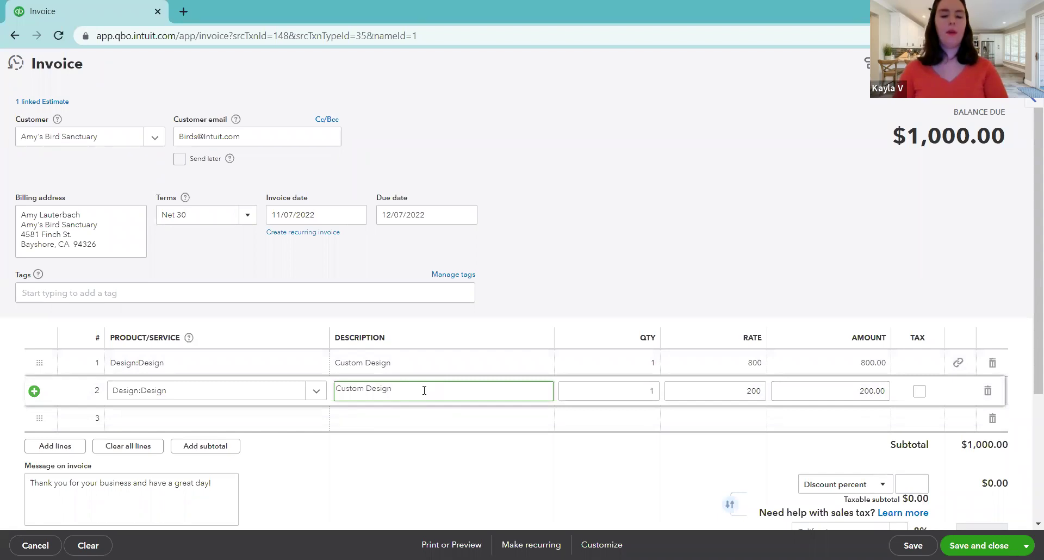
key("BackSpace")
type("n - addio")
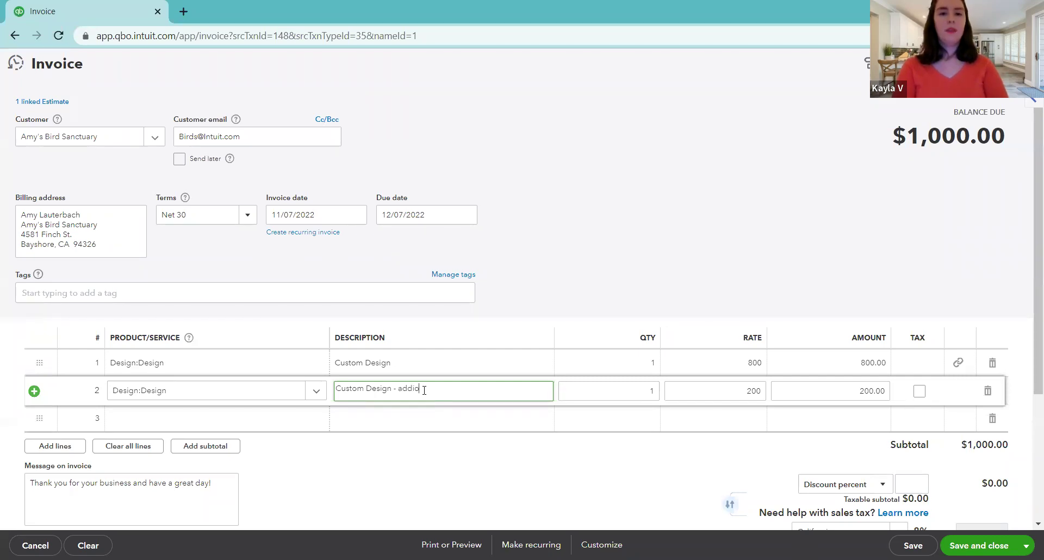
key("BackSpace")
type("tional")
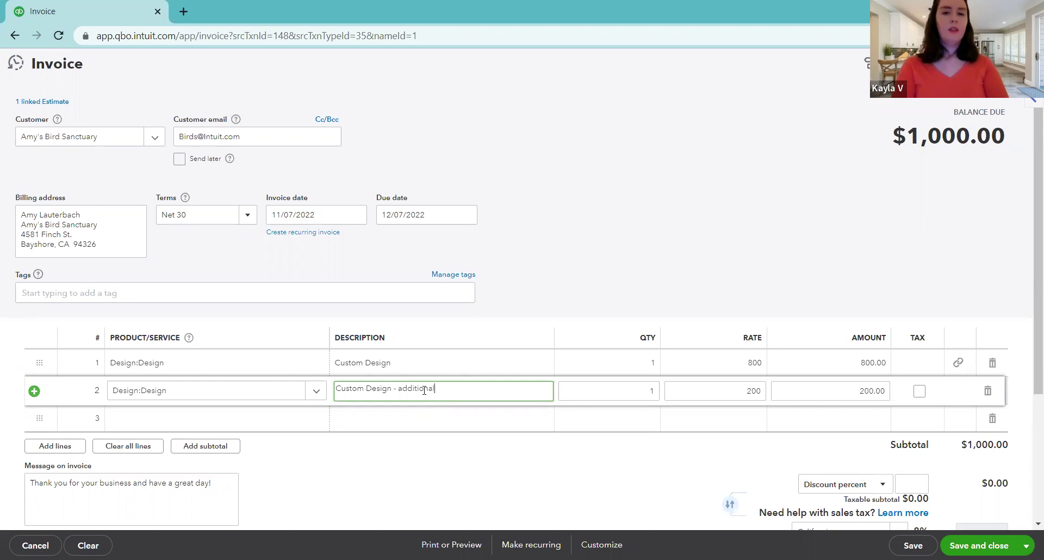
type(" fee for e")
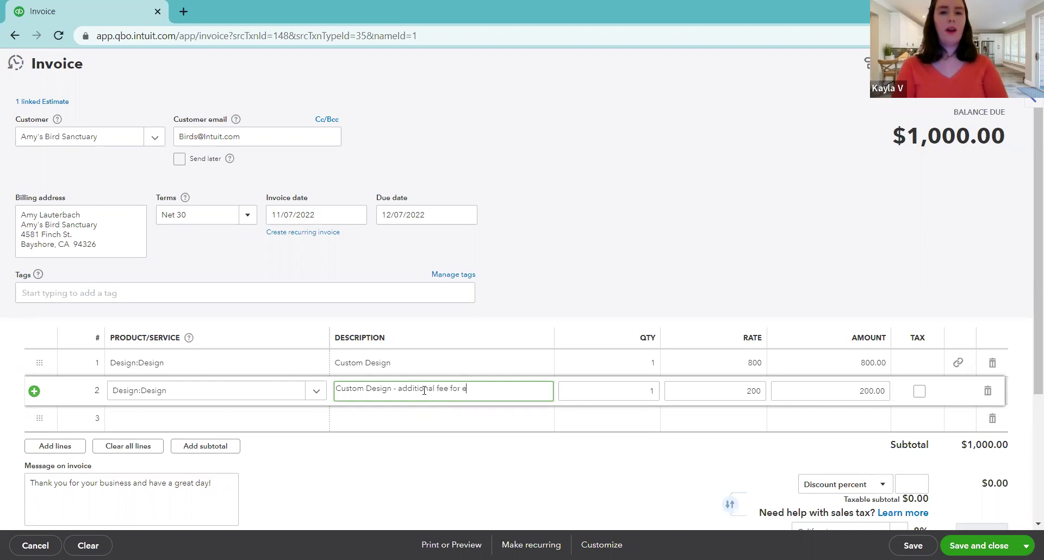
type("xtra meetings")
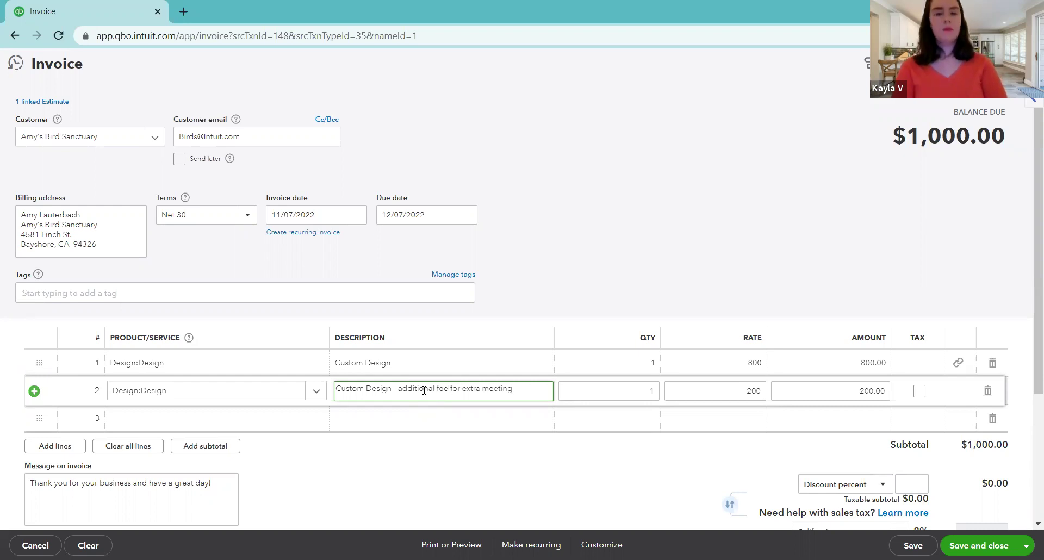
left_click(505, 448)
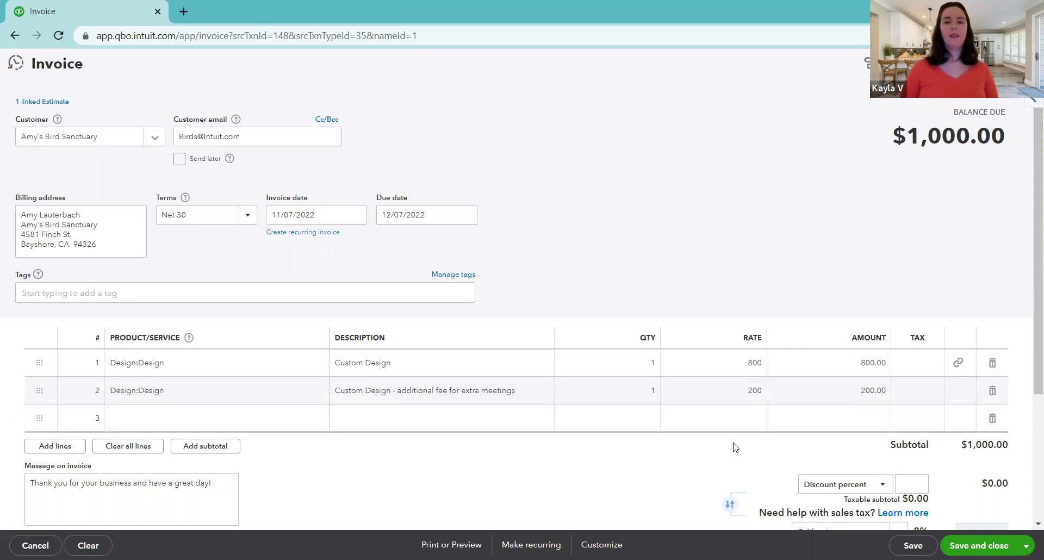
left_click(913, 545)
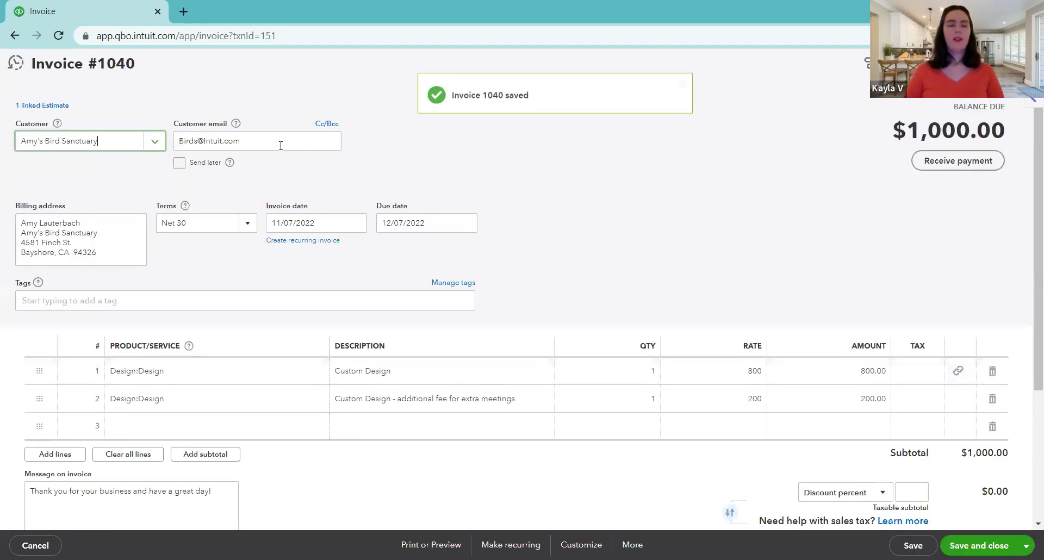
- Open the estimate linked to the saved invoice, check its linked invoice, and return to the estimates list
left_click(39, 104)
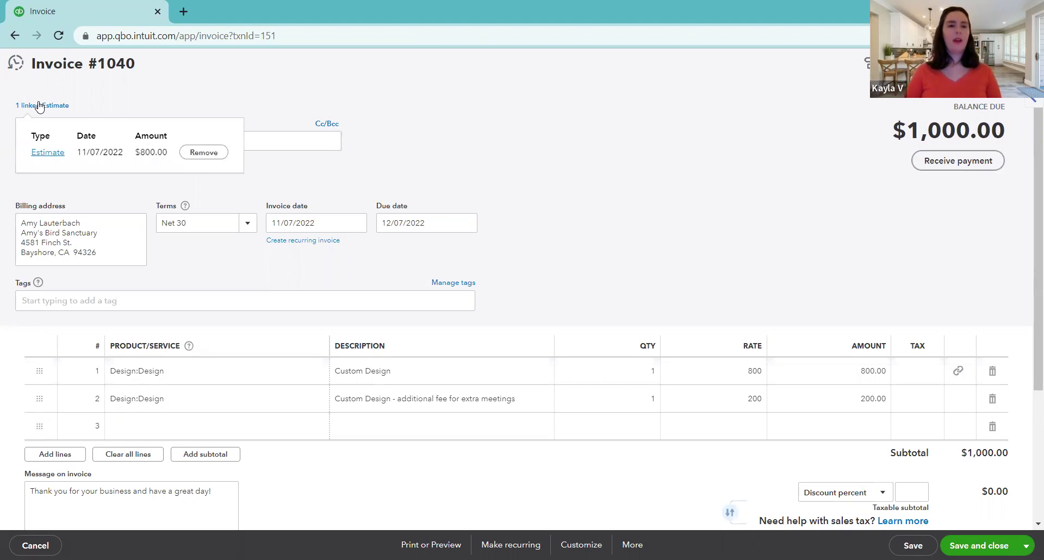
left_click(46, 153)
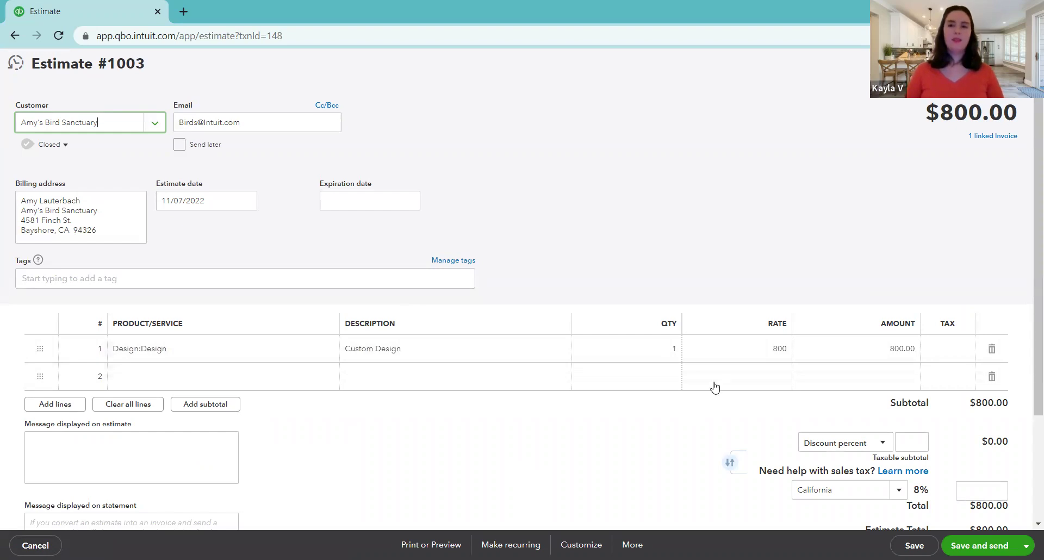
left_click(986, 139)
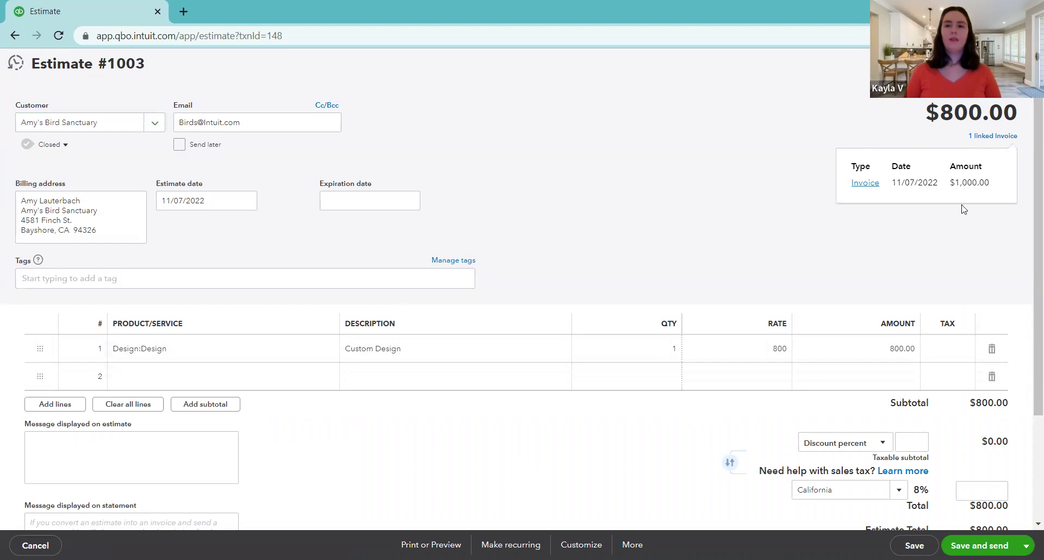
left_click(830, 217)
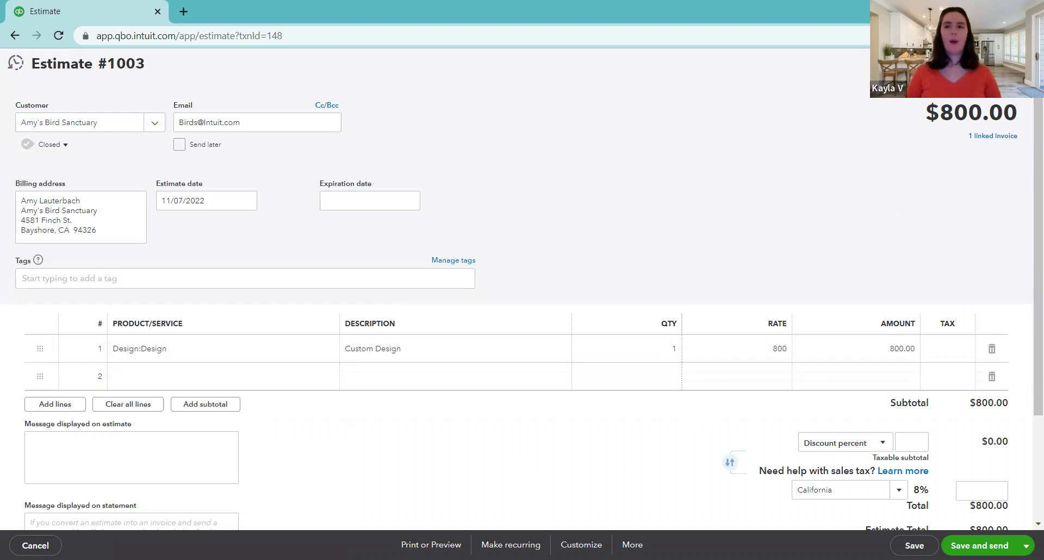
key("alt+Left")
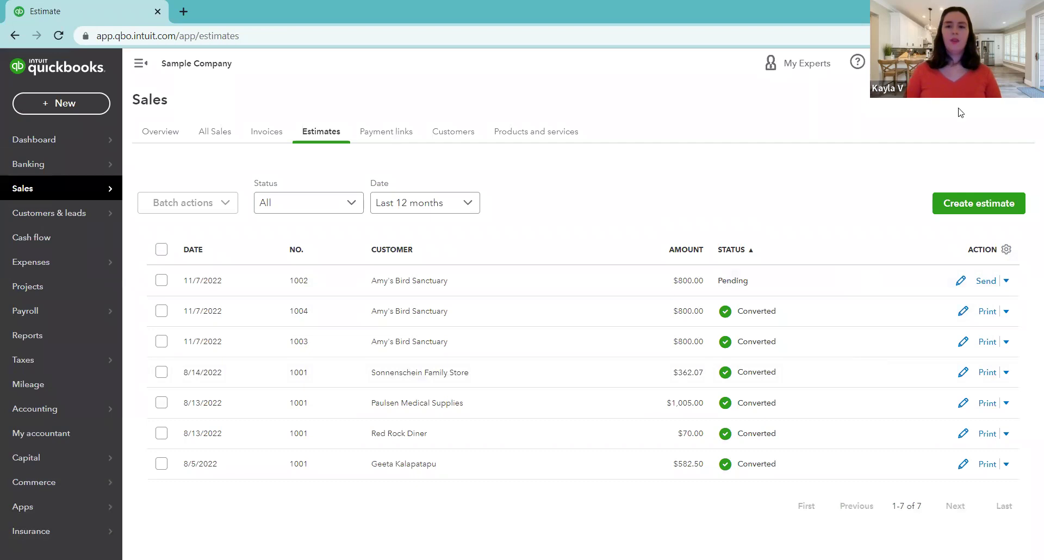
- Open pending estimate 1002 for Amy's Bird Sanctuary, add the Design service on its second line with an amount of 200, and save it
left_click(960, 281)
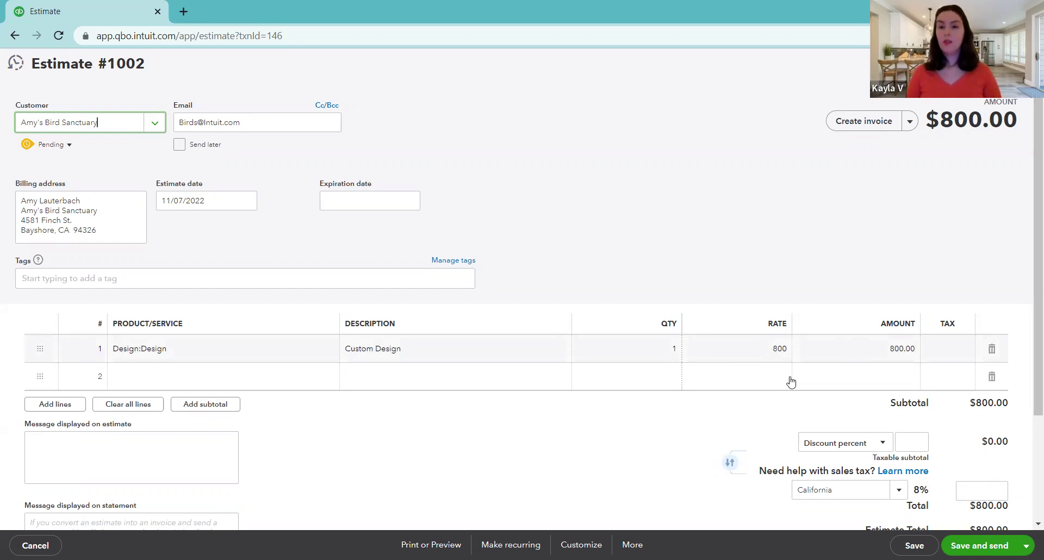
left_click(401, 378)
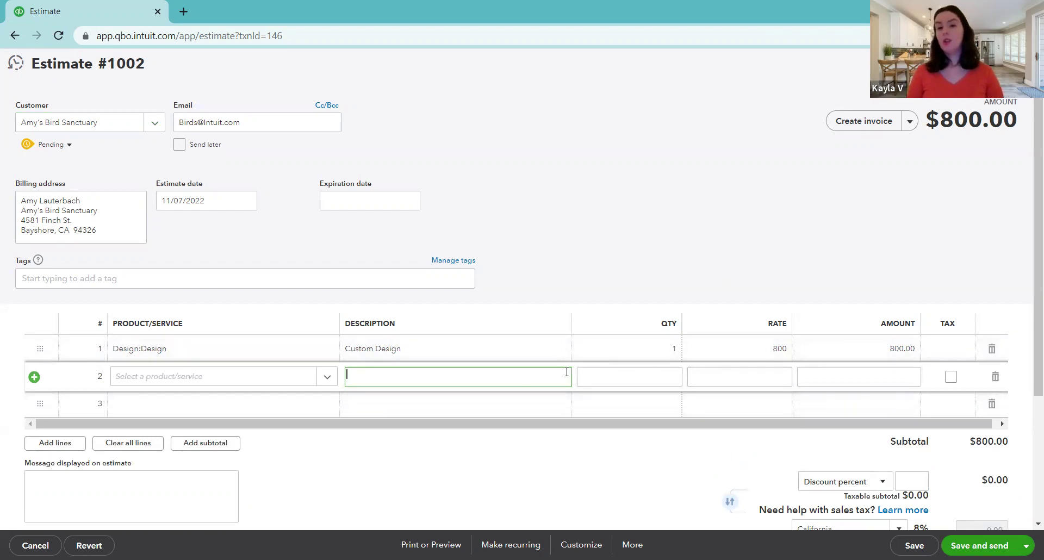
left_click(327, 377)
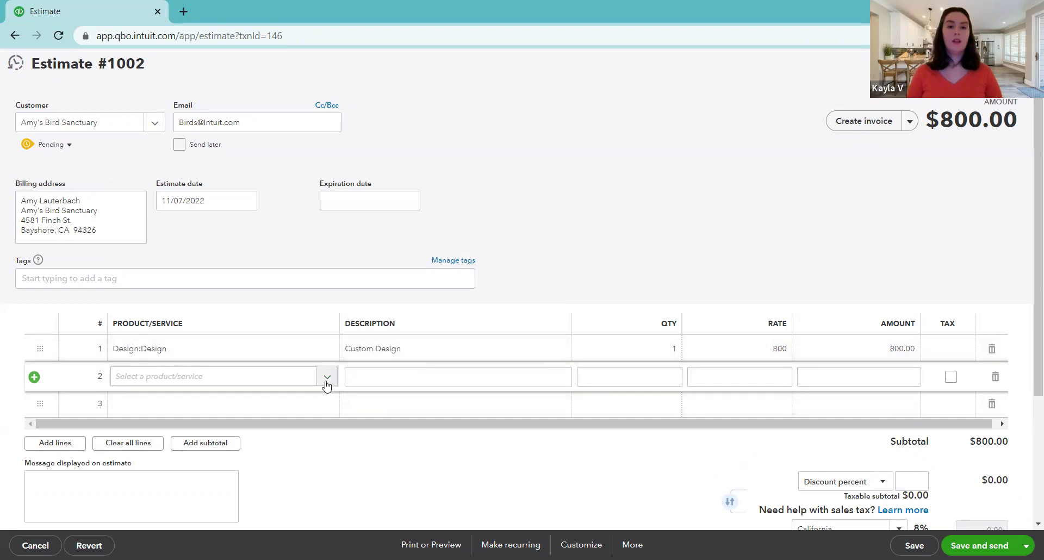
left_click(275, 242)
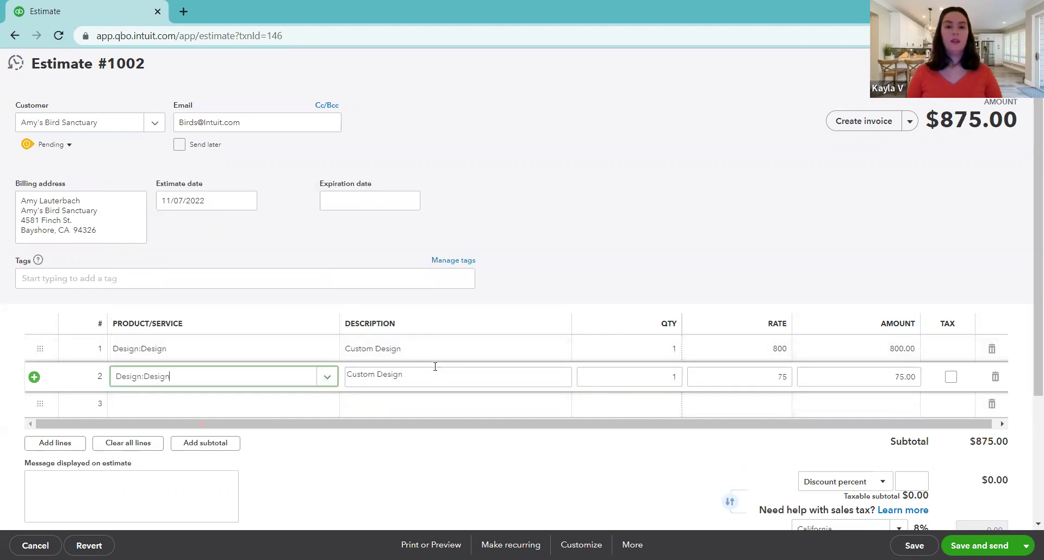
left_click(857, 381)
type("200")
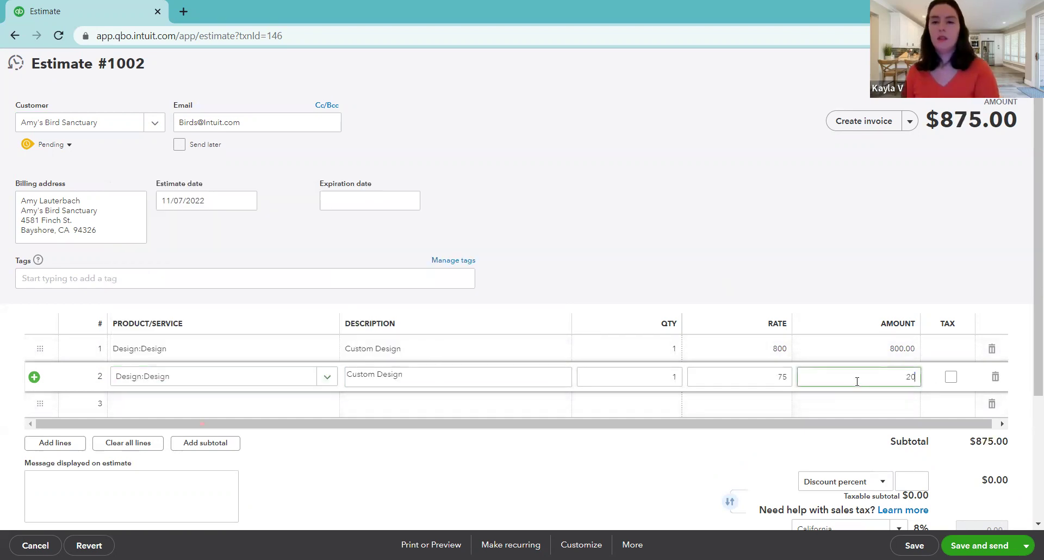
left_click(772, 239)
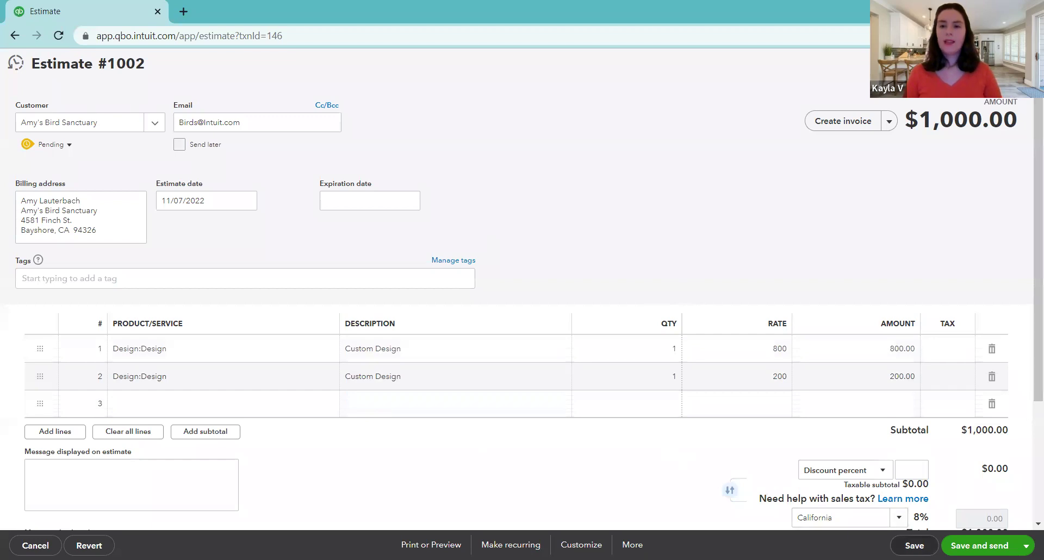
left_click(914, 545)
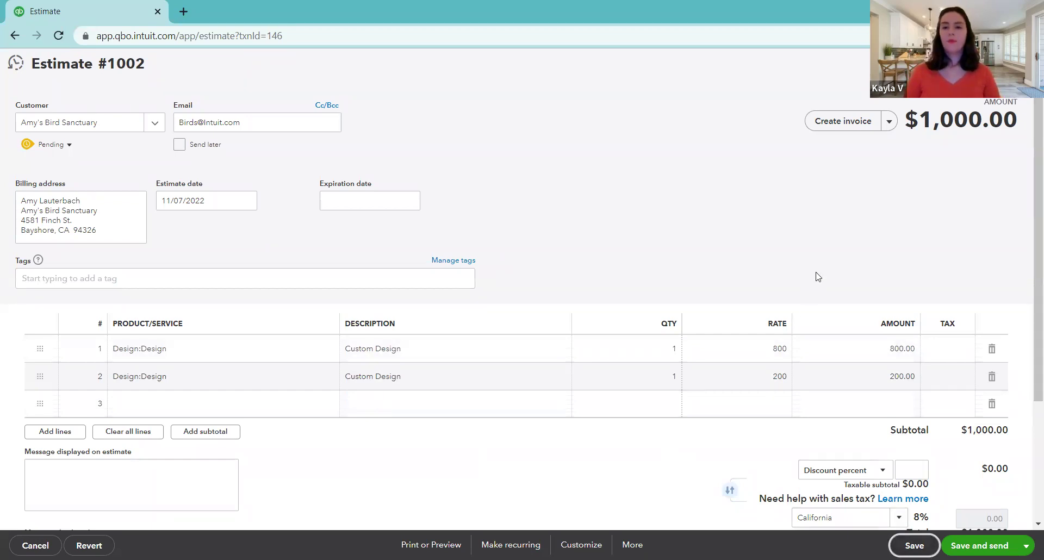
- Create an invoice from estimate 1002 and collapse the list of other transactions to add
left_click(832, 123)
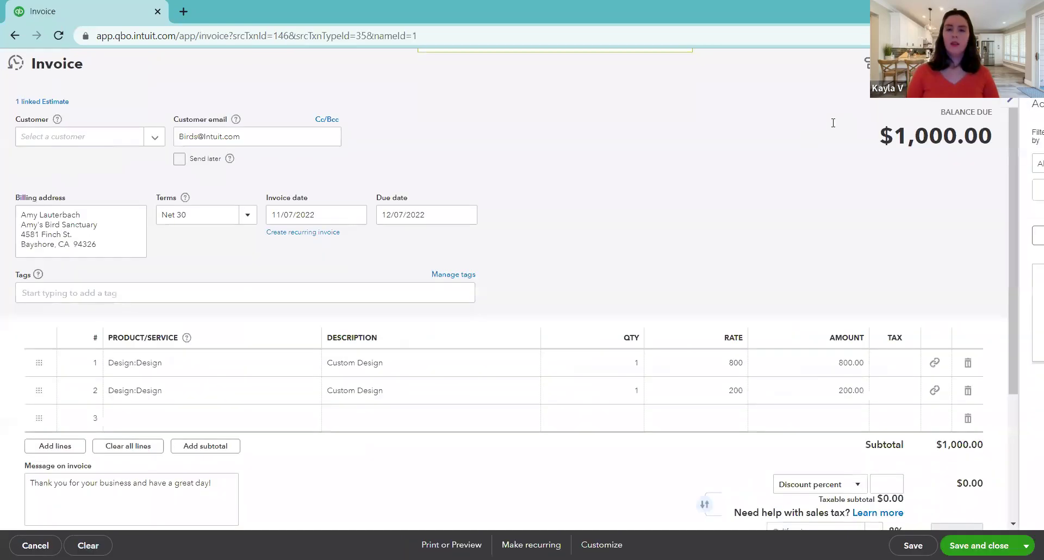
left_click(873, 104)
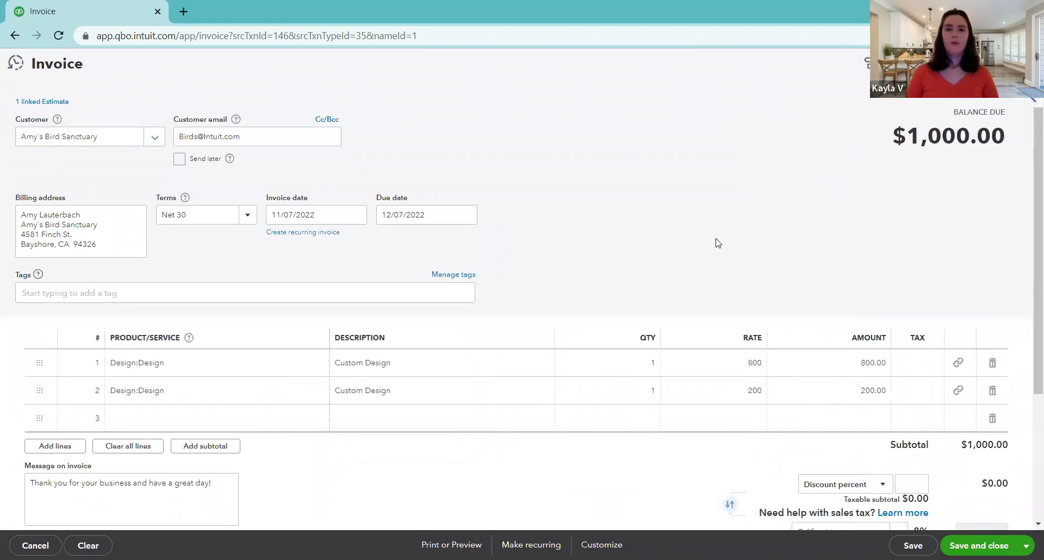